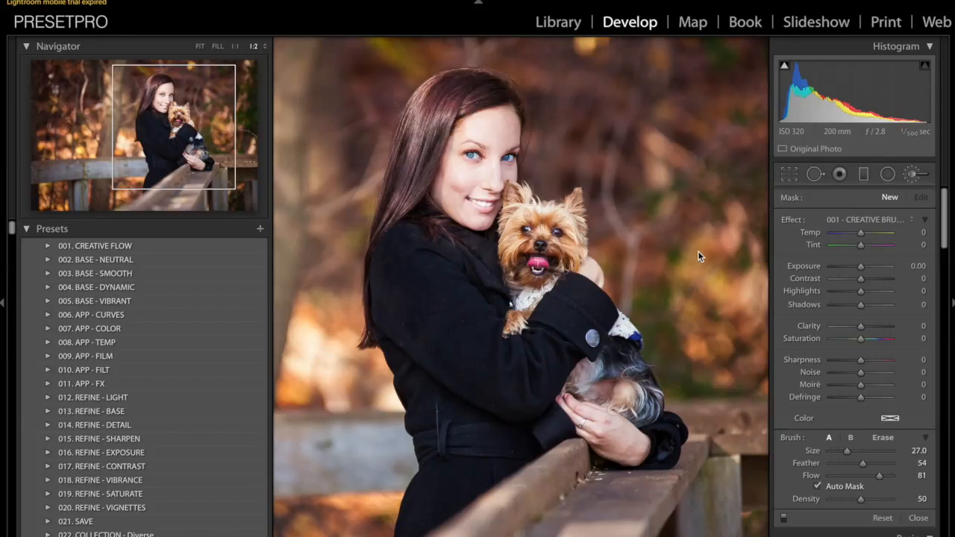
Set the adjustment brush size to 24 and its feather to 63, keeping Auto Mask on.
click(818, 485)
drag(845, 451, 848, 451)
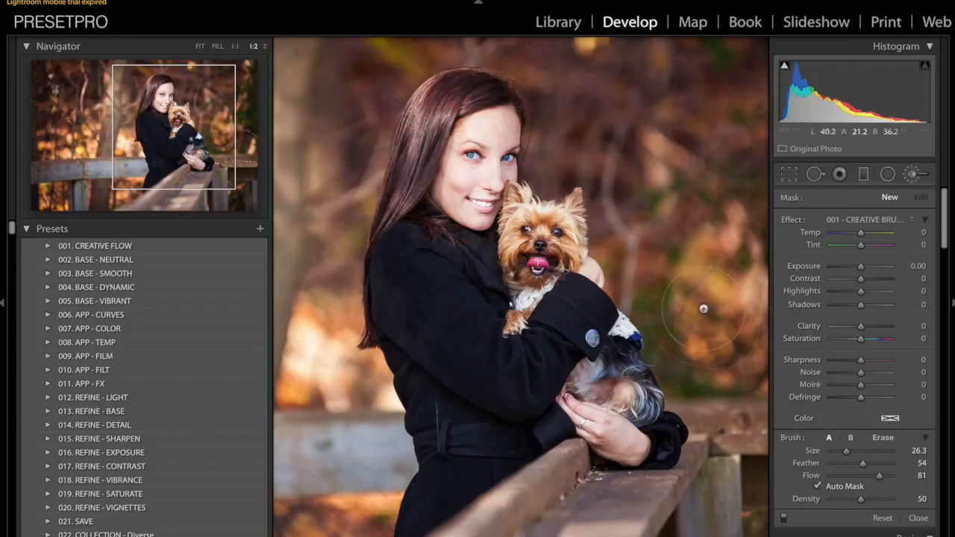
scroll(691, 297, down, 3)
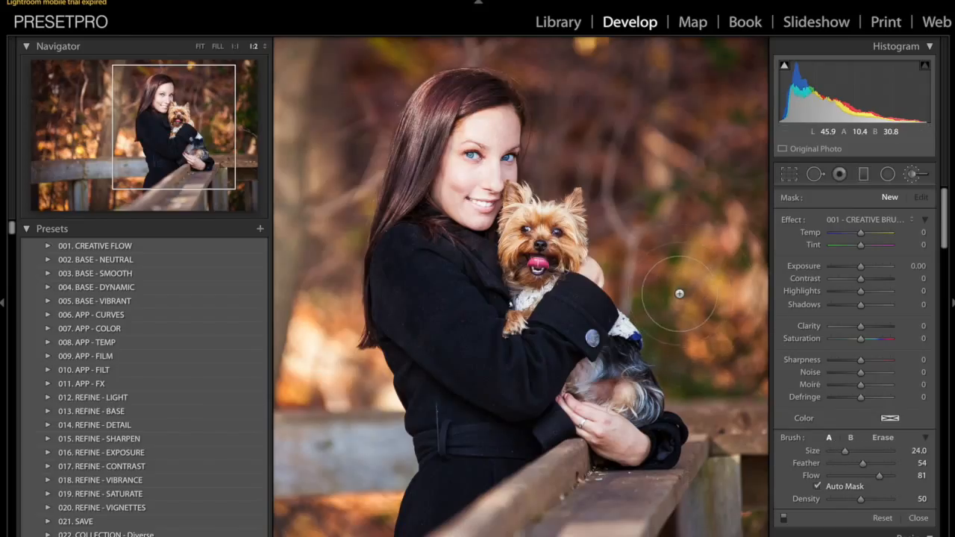
mouse_move(863, 464)
mouse_down()
mouse_move(875, 465)
mouse_move(862, 467)
mouse_up()
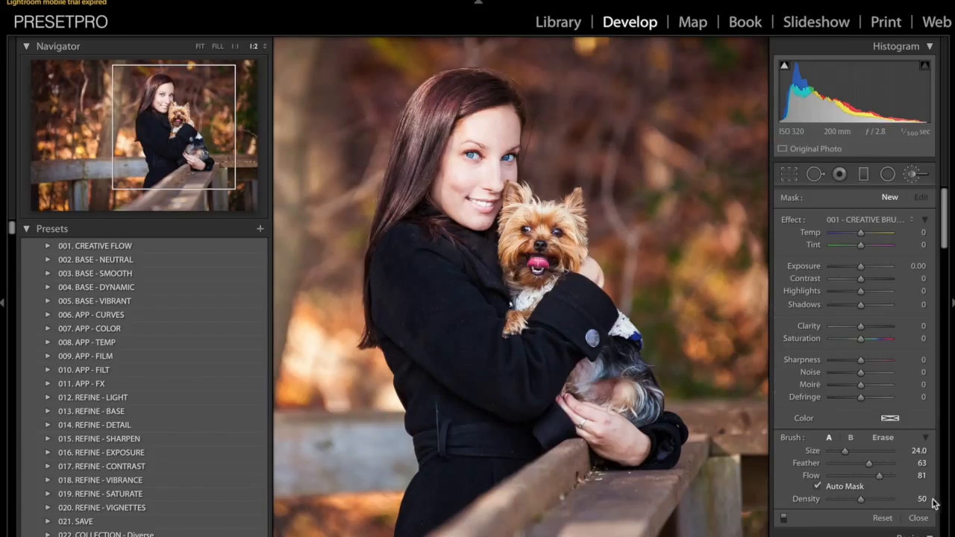
Try an exposure 1.00 brush stroke on the blurred background beside the woman and delete the stroke.
click(870, 272)
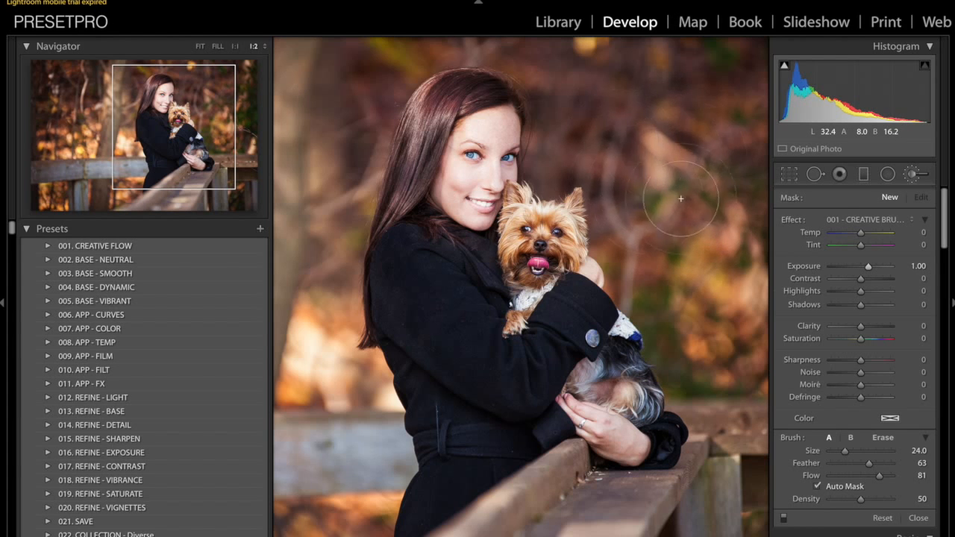
mouse_move(676, 179)
mouse_down()
mouse_move(698, 161)
mouse_move(649, 179)
mouse_up()
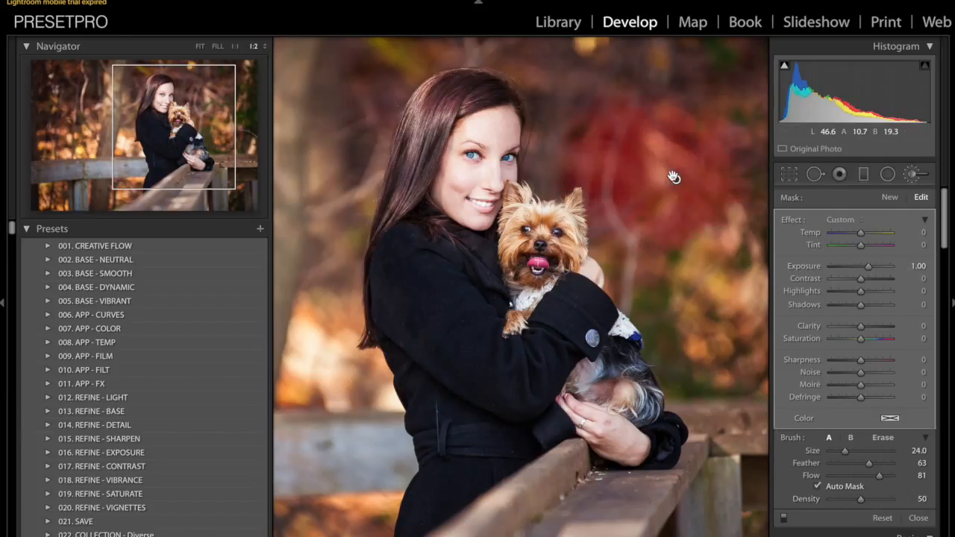
key(Delete)
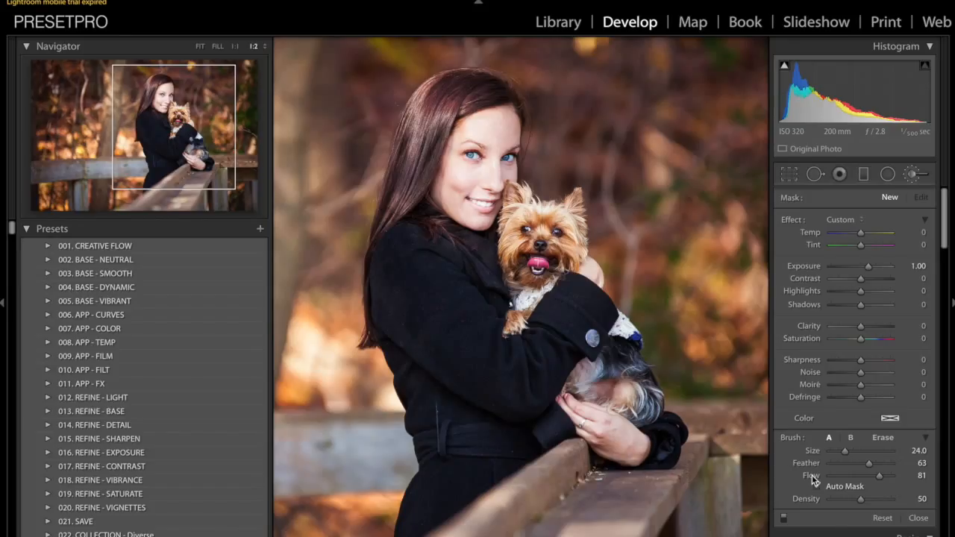
click(819, 489)
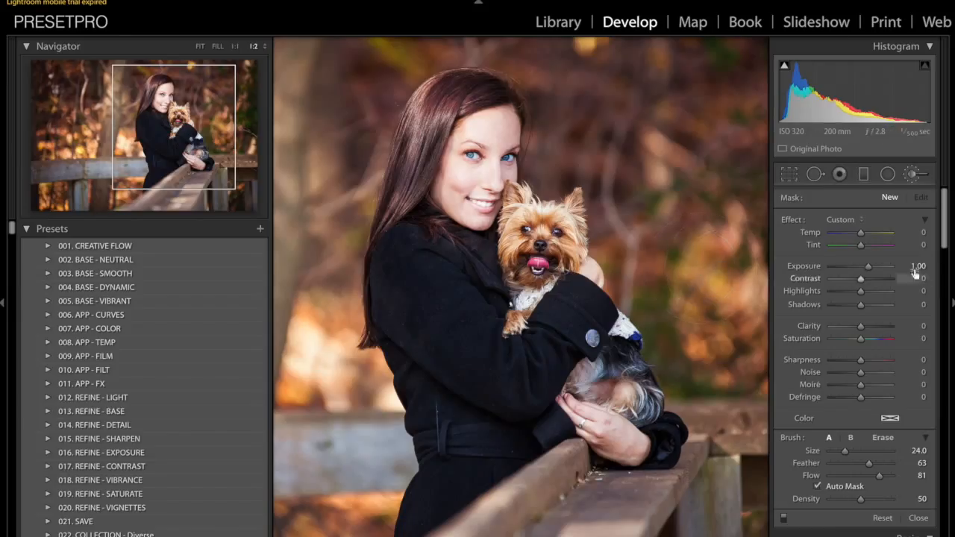
Try a stroke on the woman's forehead with exposure 2.43, brush size 23 and Auto Mask on, and delete it.
drag(870, 267, 881, 269)
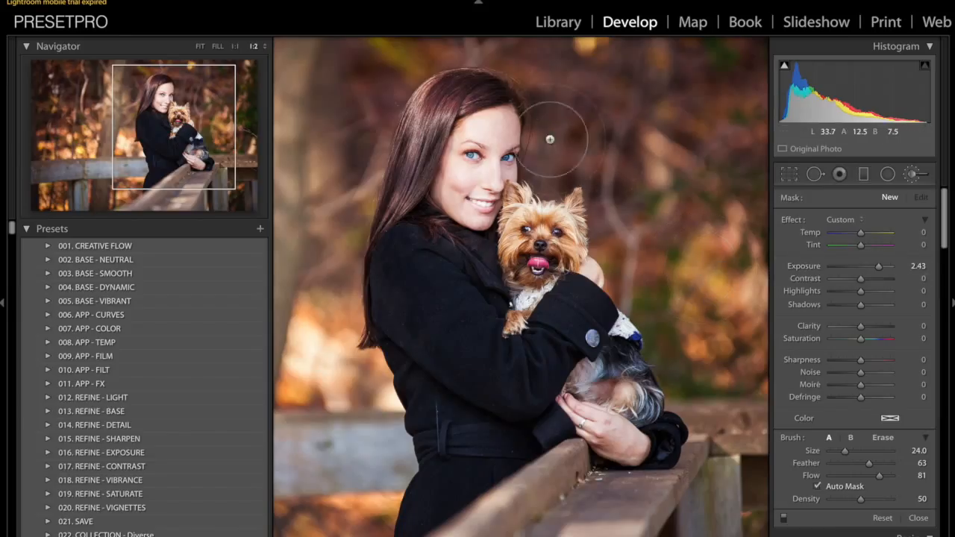
scroll(586, 152, down, 1)
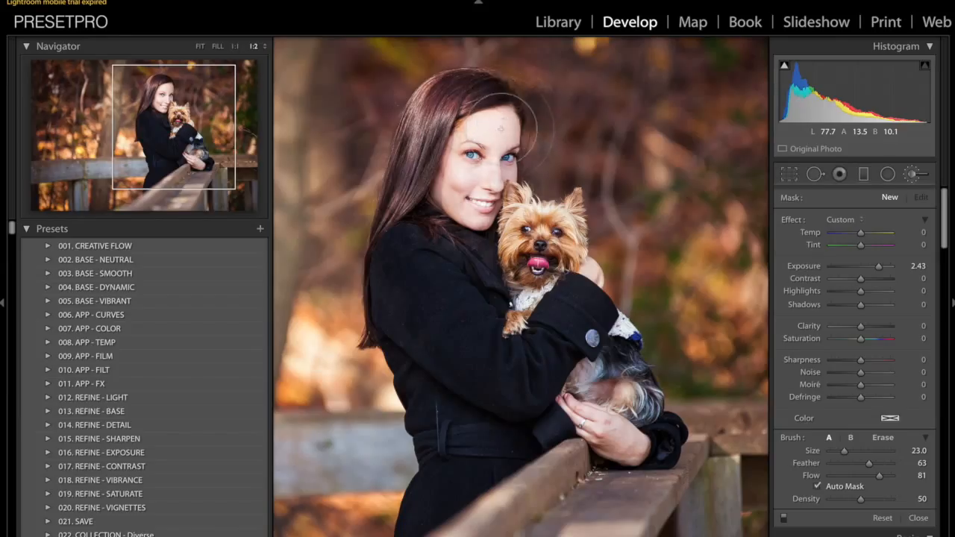
drag(505, 118, 504, 128)
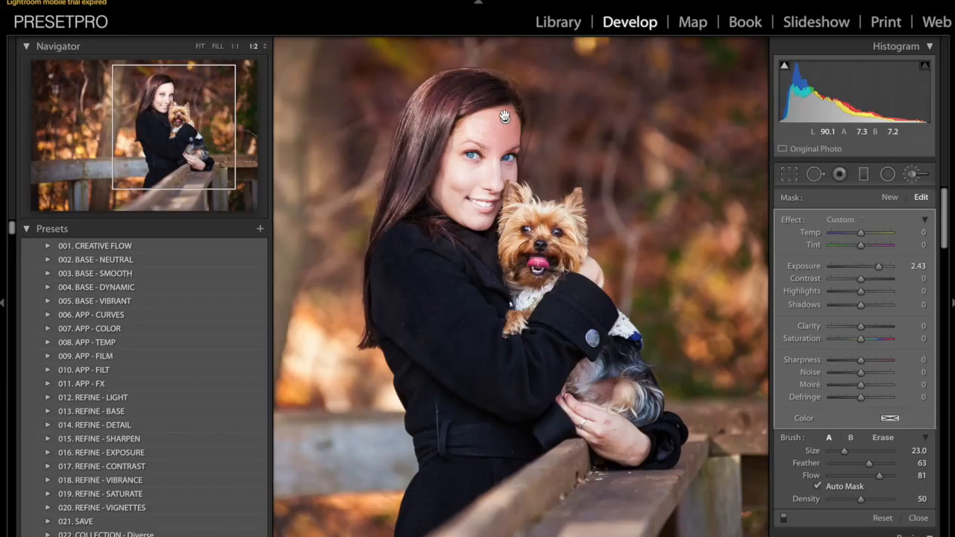
key(Delete)
Try a forehead stroke with Auto Mask off, delete it and turn Auto Mask back on.
click(816, 487)
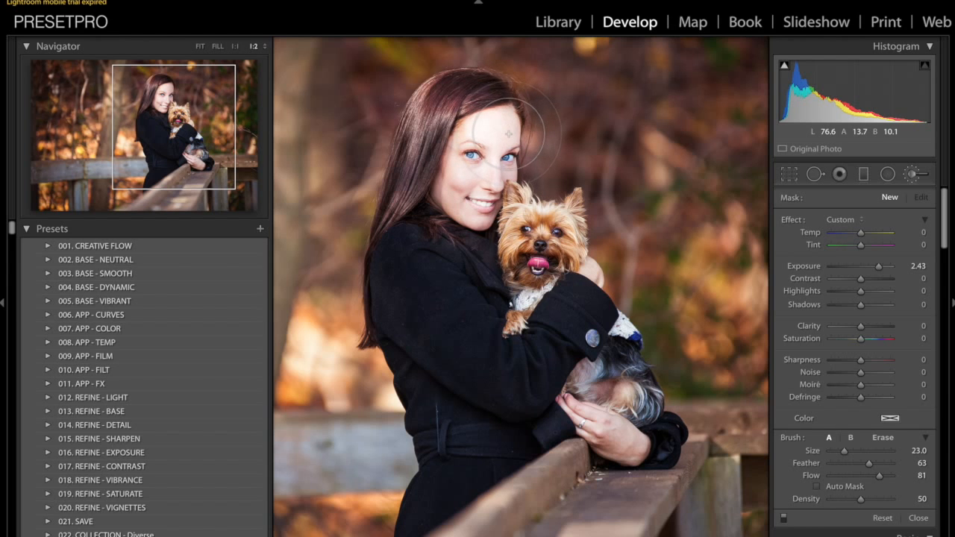
click(509, 121)
mouse_move(508, 119)
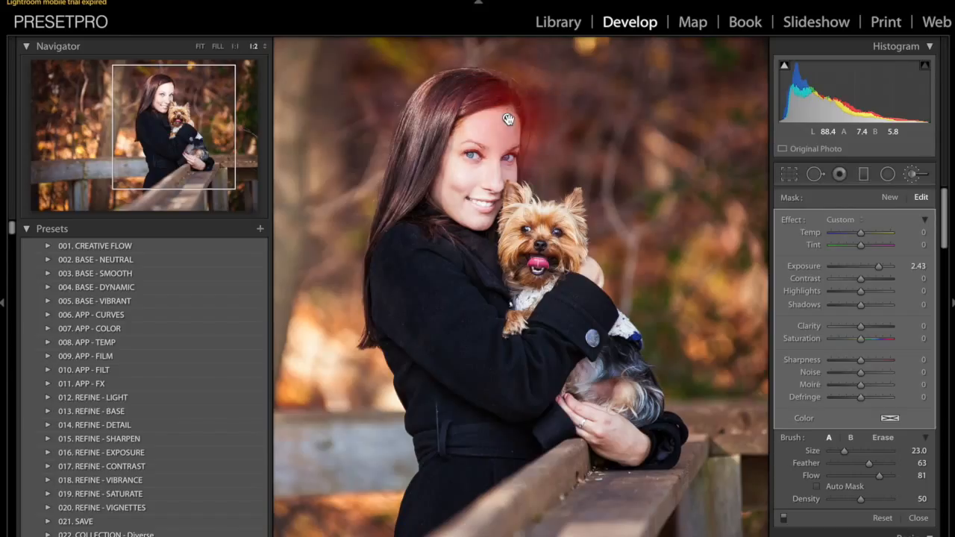
key(Delete)
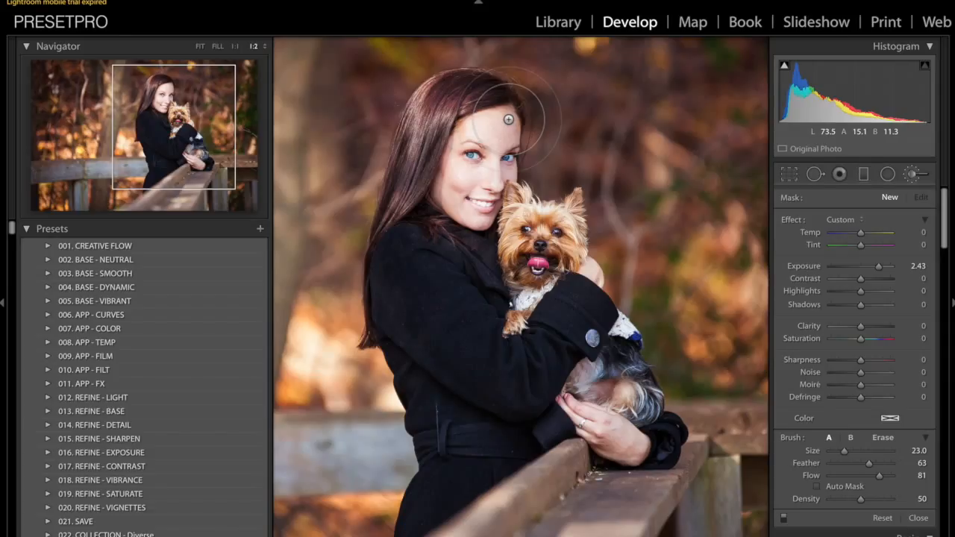
click(817, 486)
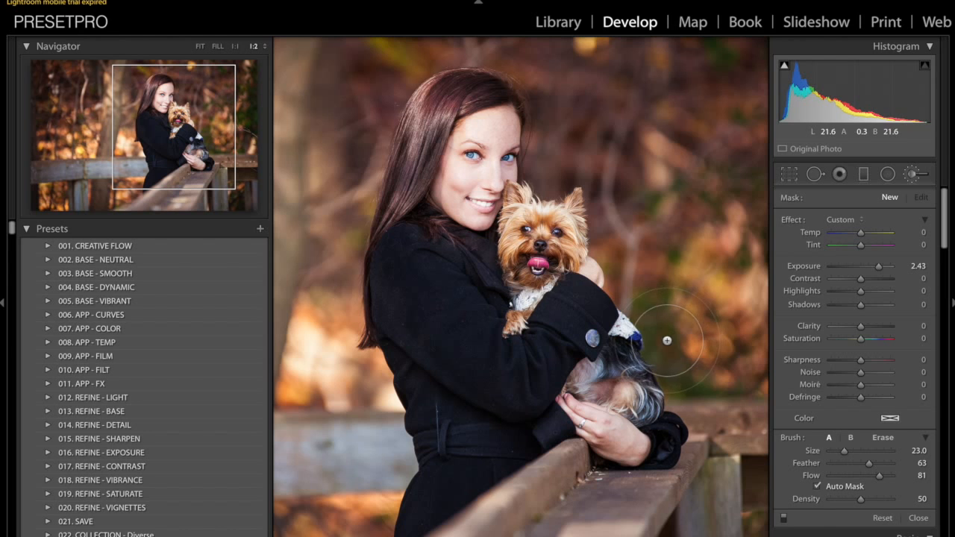
Paint the woman's forehead and face with the brush preset "049 - Skin - Soften Lines iii".
click(861, 218)
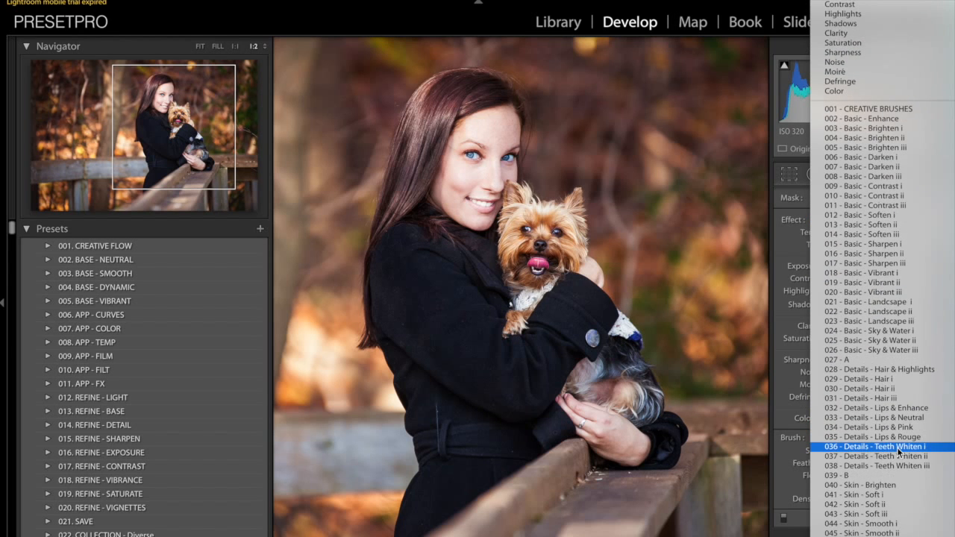
scroll(895, 447, down, 4)
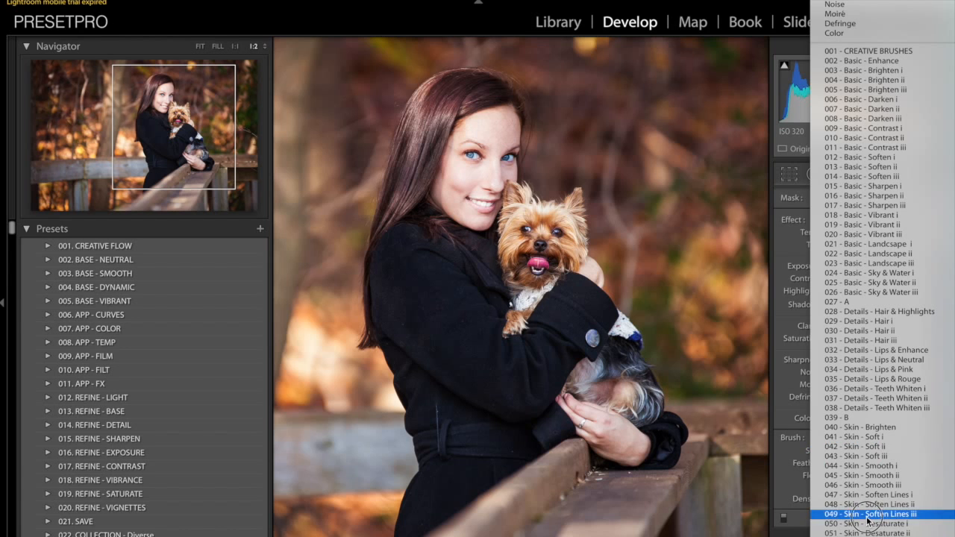
click(866, 515)
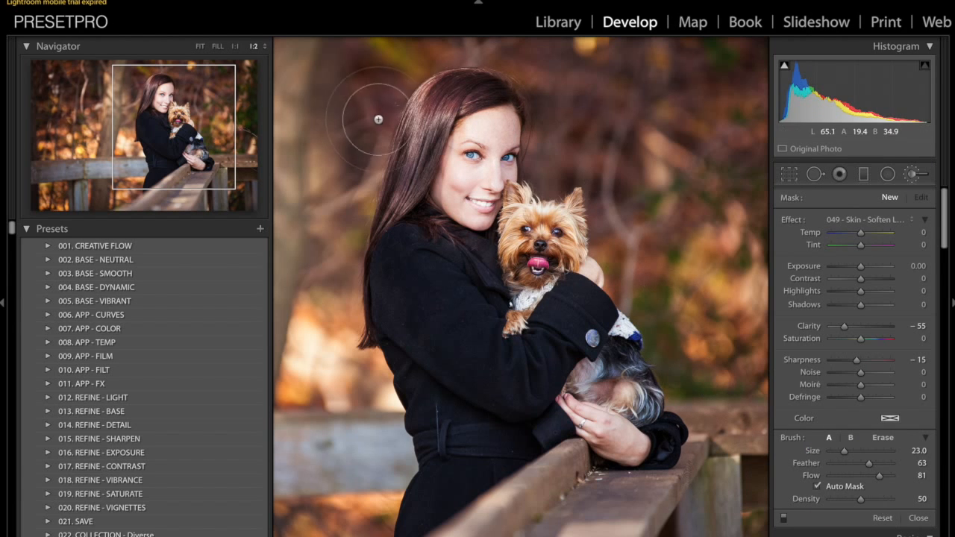
click(504, 133)
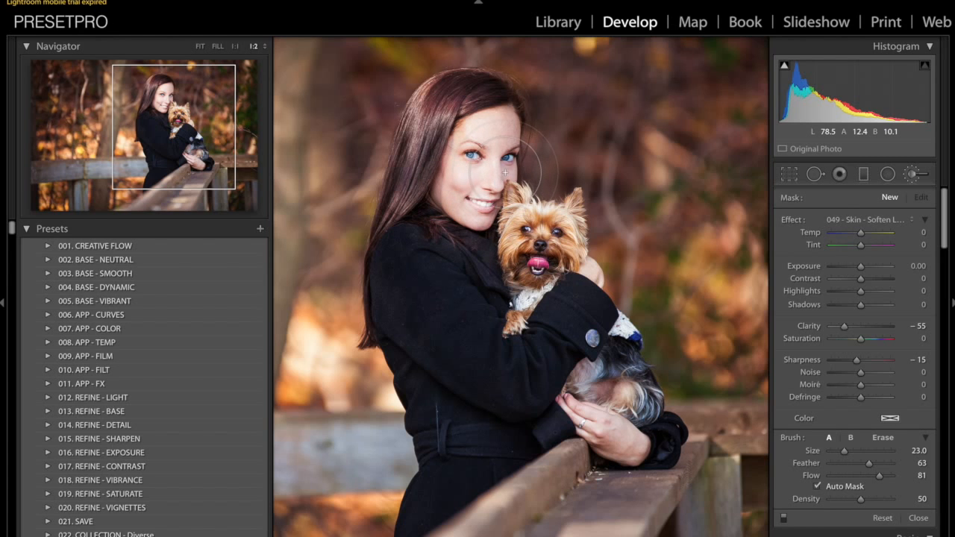
drag(506, 172, 477, 150)
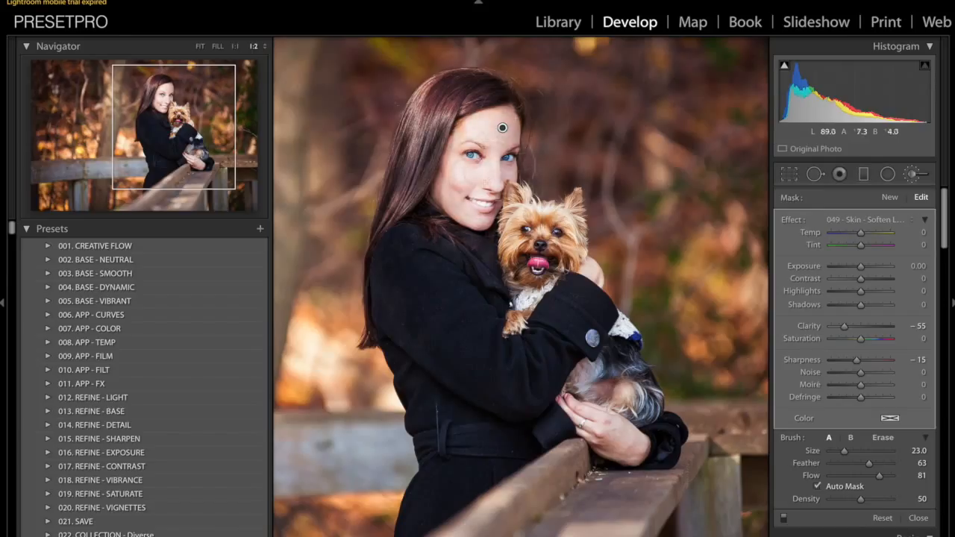
Erase the skin softening over both of the woman's eyes using a smaller Erase brush.
mouse_move(502, 128)
key(alt)
scroll(419, 272, up, 6)
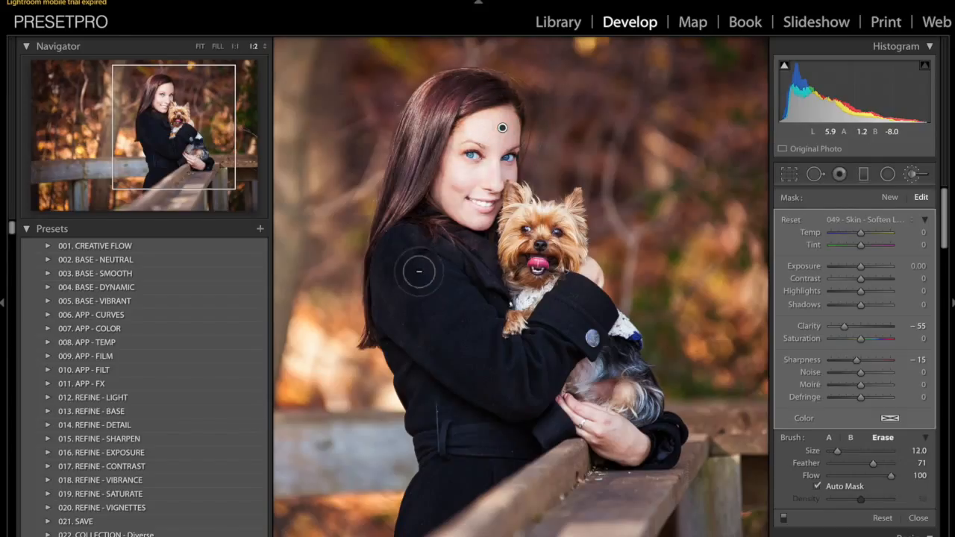
scroll(418, 271, down, 2)
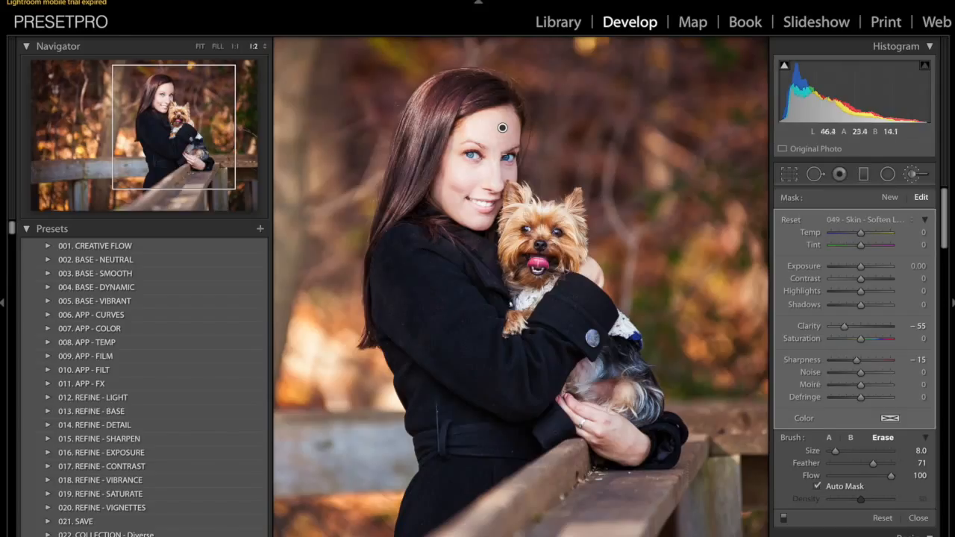
scroll(477, 154, down, 1)
drag(474, 155, 463, 140)
drag(520, 147, 510, 153)
key(alt)
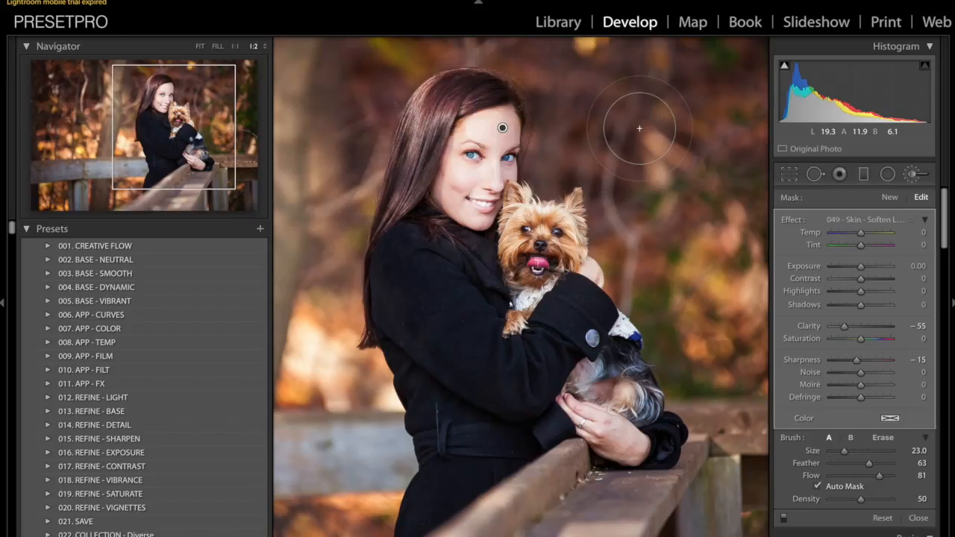
Finish the face softening mask and get a new brush mask ready with the same effect.
key(Return)
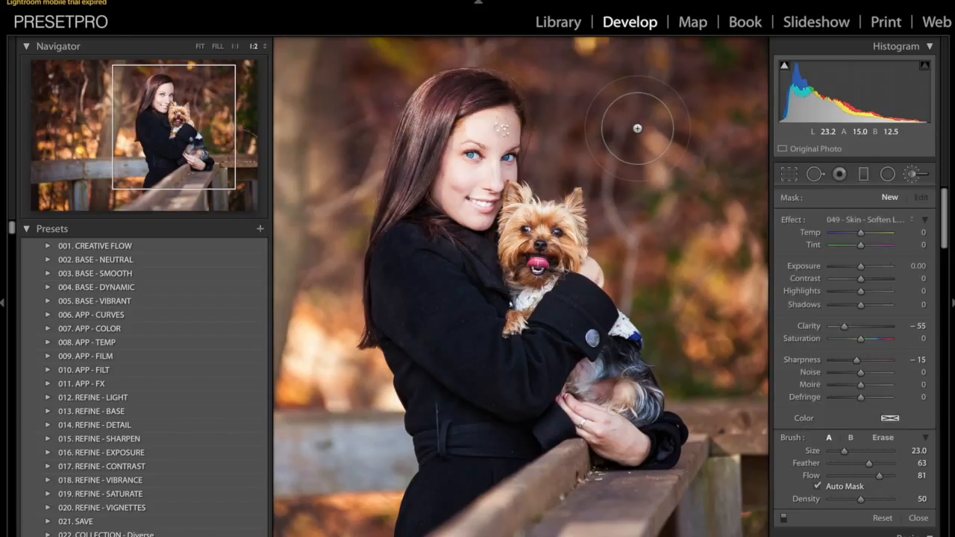
key(ctrl+z)
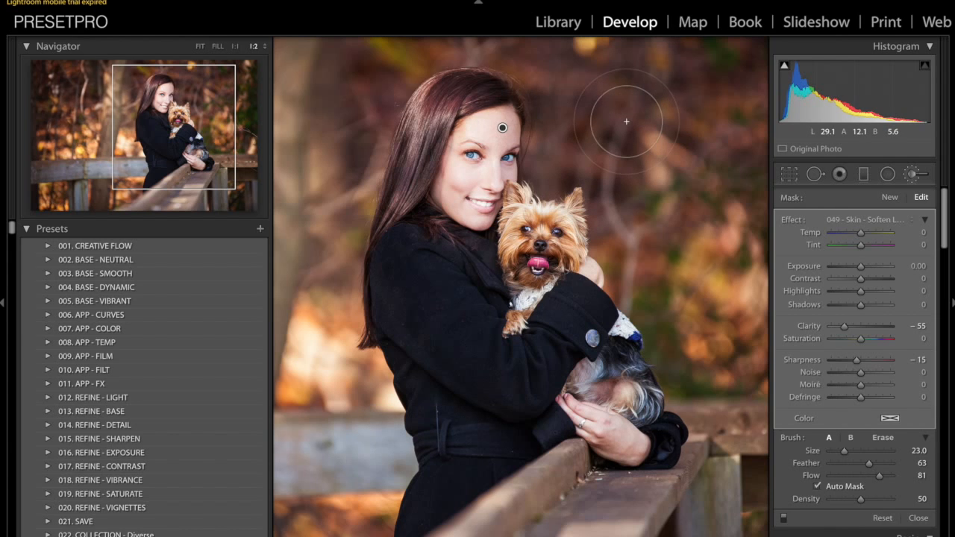
key(Return)
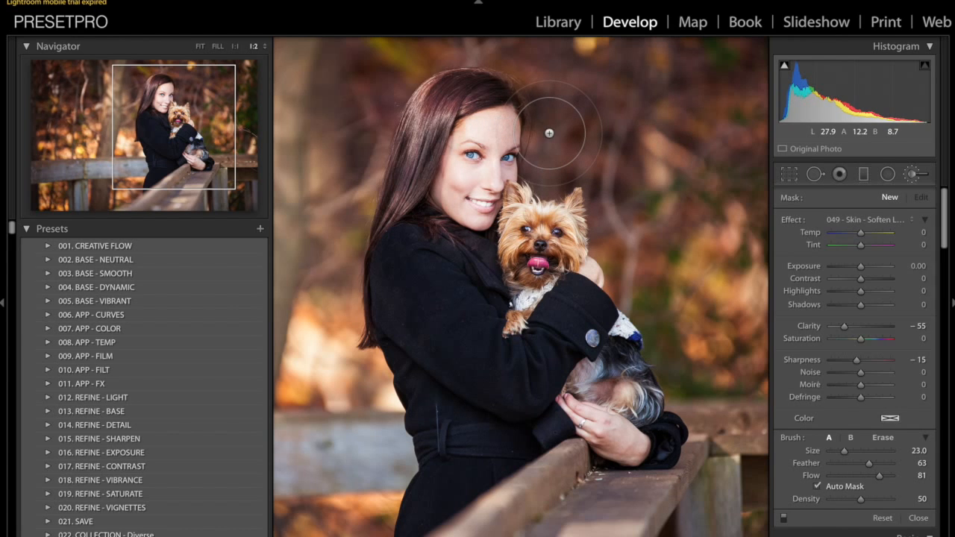